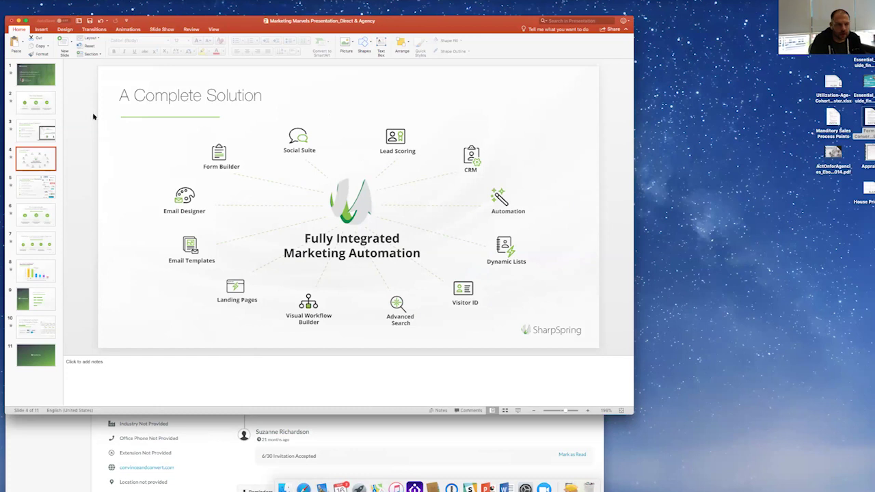
Minimize the presentation, then reposition and widen the Safari window showing the SharpSpring contact record.
{"action": "left_click", "coordinate": [19, 21]}
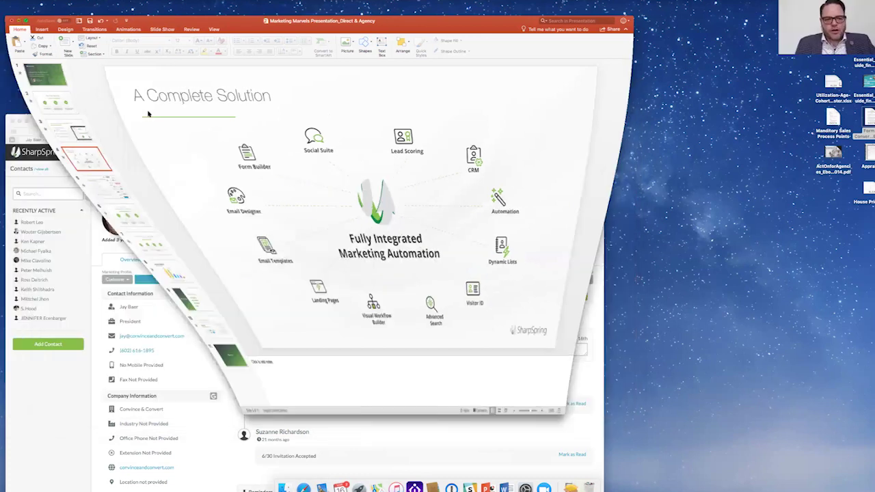
{"action": "left_click_drag", "start_coordinate": [205, 93], "coordinate": [236, 6]}
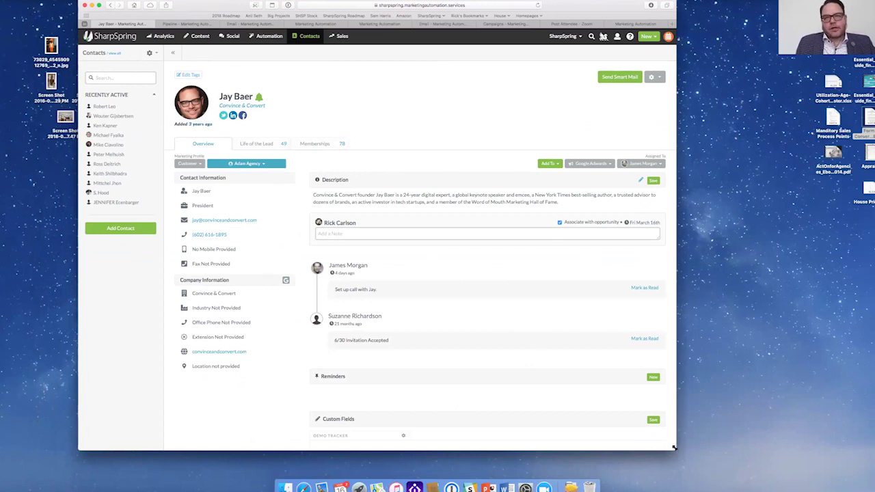
{"action": "left_click_drag", "start_coordinate": [675, 447], "coordinate": [724, 457]}
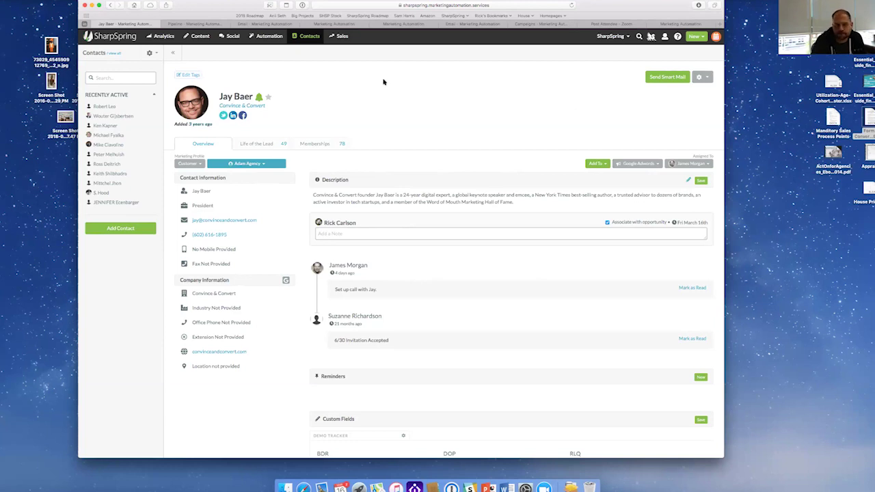
Examine the contact's overview, including the contact information, description, notes, reminders and custom field sections.
{"action": "scroll", "coordinate": [400, 264], "scroll_direction": "down", "scroll_amount": 6}
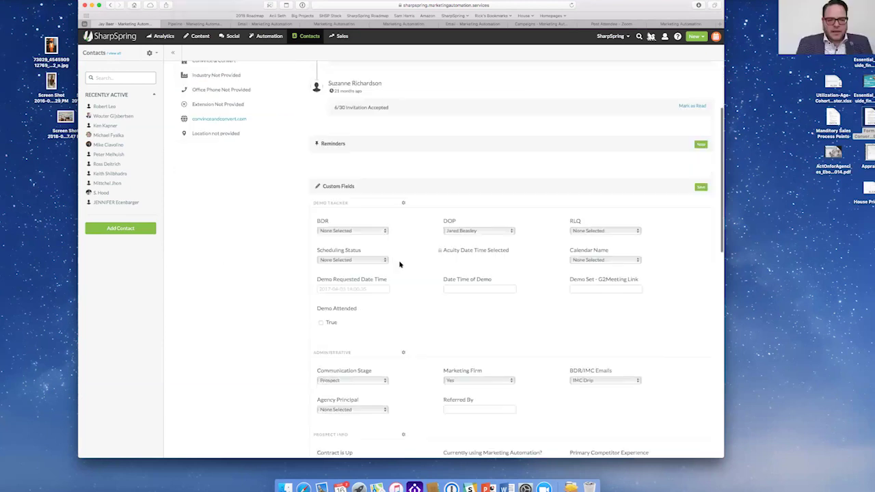
{"action": "scroll", "coordinate": [260, 168], "scroll_direction": "up", "scroll_amount": 5}
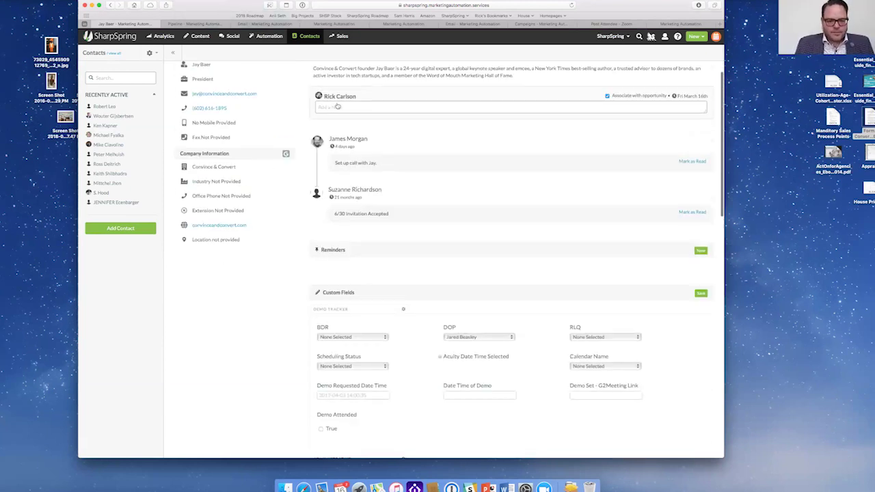
{"action": "scroll", "coordinate": [337, 107], "scroll_direction": "up", "scroll_amount": 3}
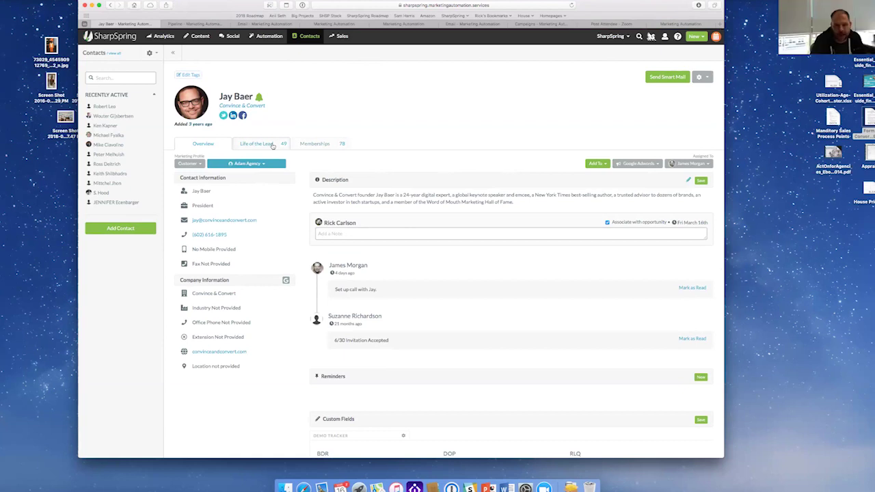
{"action": "scroll", "coordinate": [410, 171], "scroll_direction": "down", "scroll_amount": 5}
{"action": "scroll", "coordinate": [410, 171], "scroll_direction": "up", "scroll_amount": 5}
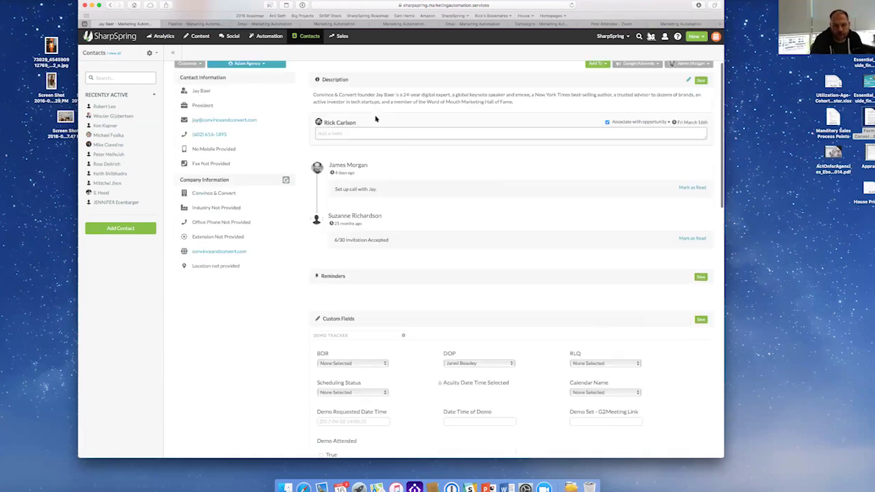
{"action": "scroll", "coordinate": [376, 267], "scroll_direction": "down", "scroll_amount": 5}
{"action": "scroll", "coordinate": [381, 269], "scroll_direction": "down", "scroll_amount": 2}
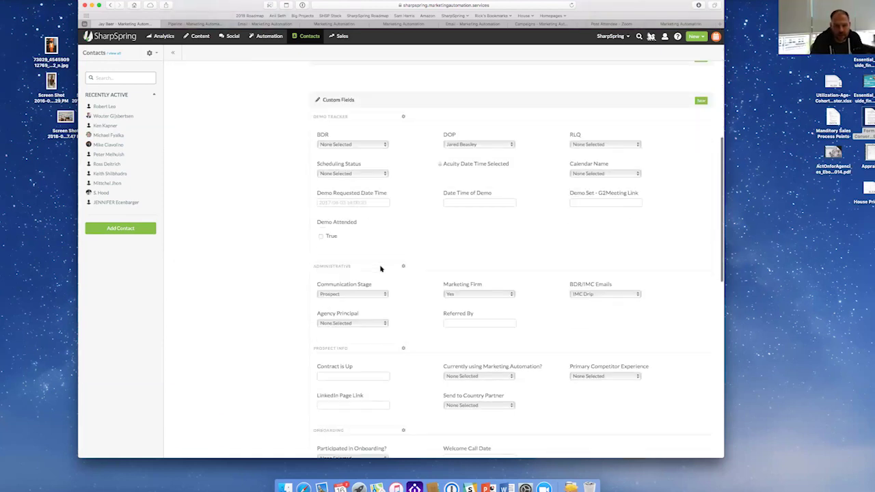
{"action": "scroll", "coordinate": [347, 260], "scroll_direction": "down", "scroll_amount": 5}
{"action": "scroll", "coordinate": [347, 247], "scroll_direction": "up", "scroll_amount": 10}
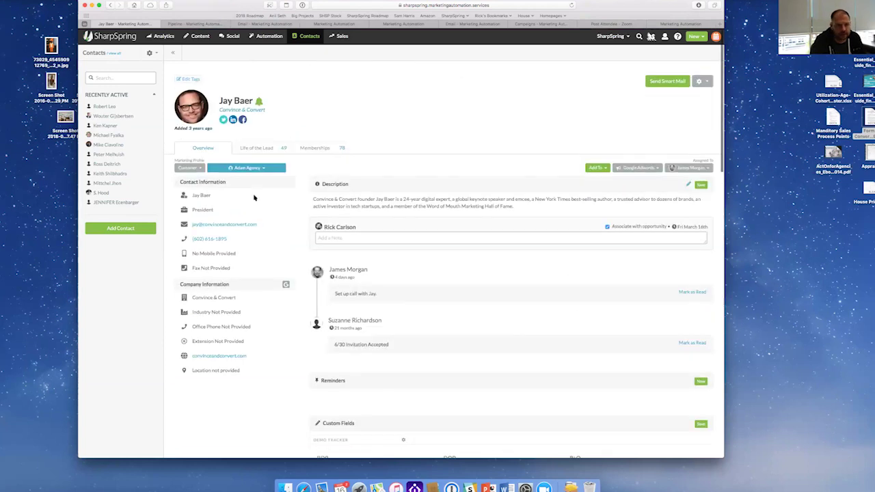
View the contact's Life of the Lead timeline and inspect the two June 2016 sent emails and the April 14 and January 4 opened emails.
{"action": "left_click", "coordinate": [255, 144]}
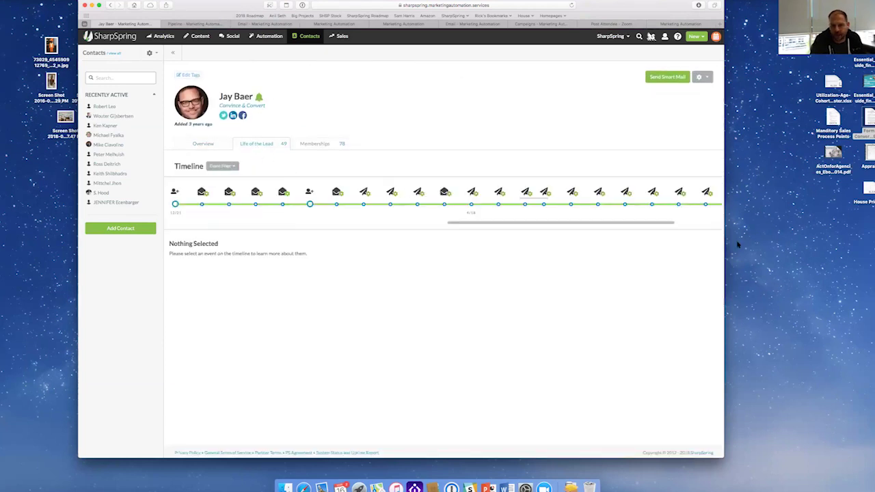
{"action": "left_click", "coordinate": [678, 204]}
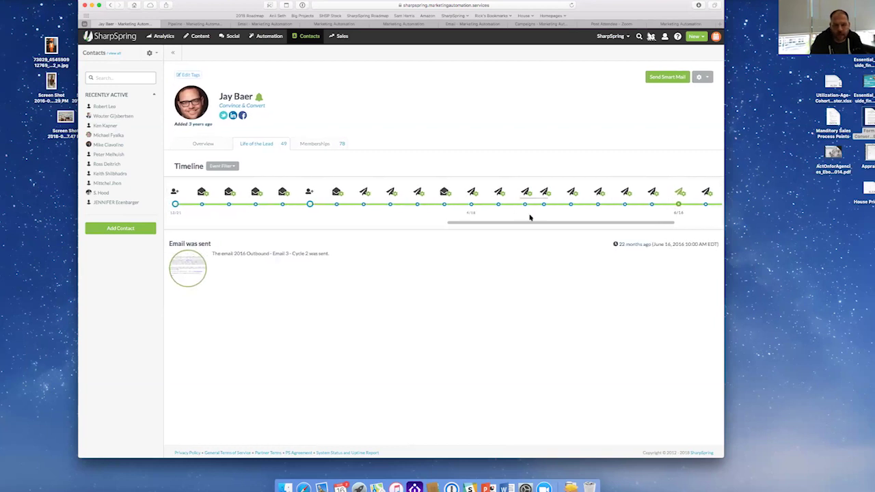
{"action": "left_click", "coordinate": [705, 205]}
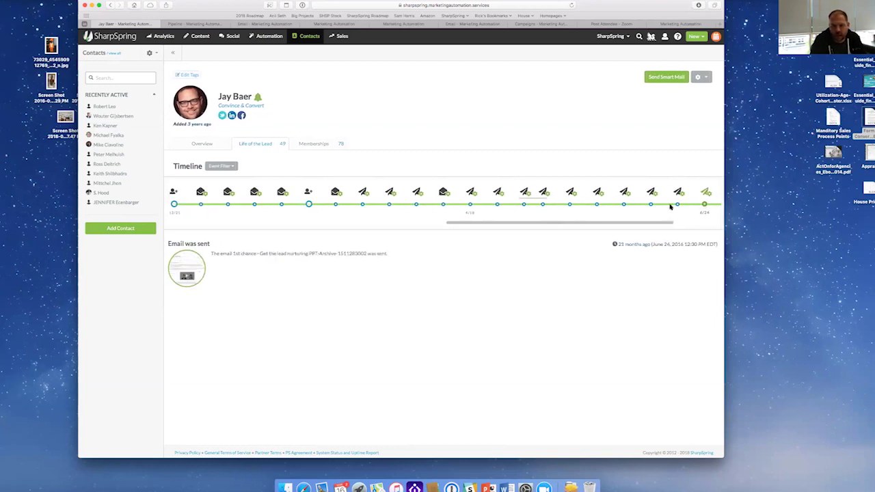
{"action": "left_click", "coordinate": [444, 204]}
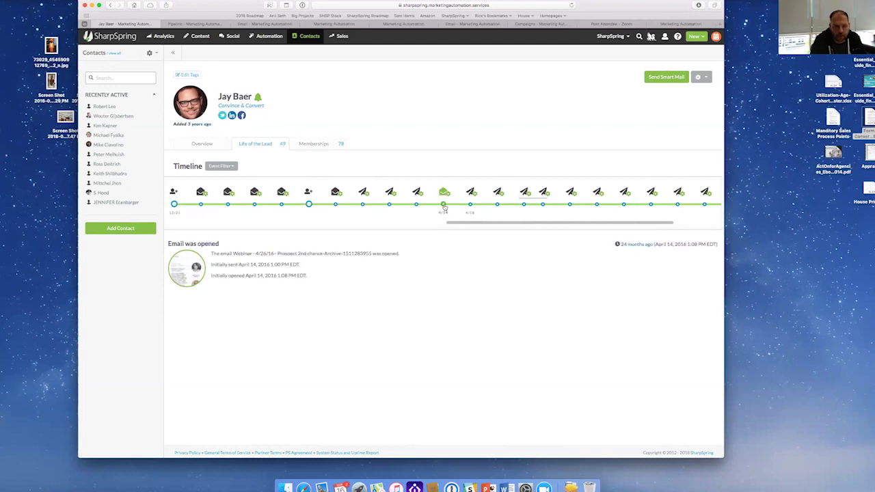
{"action": "left_click", "coordinate": [201, 205]}
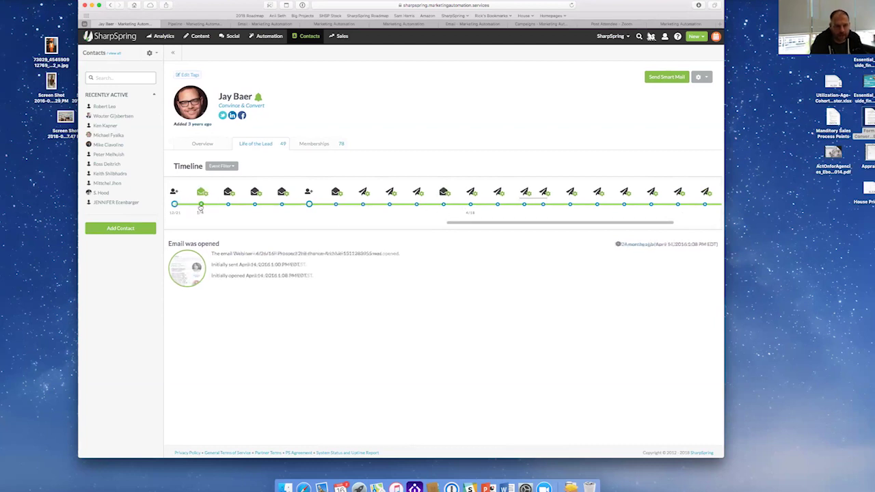
Revisit the contact's overview, then inspect the February 23 import, April 14 email and May 26 email on the lead timeline.
{"action": "left_click", "coordinate": [218, 143]}
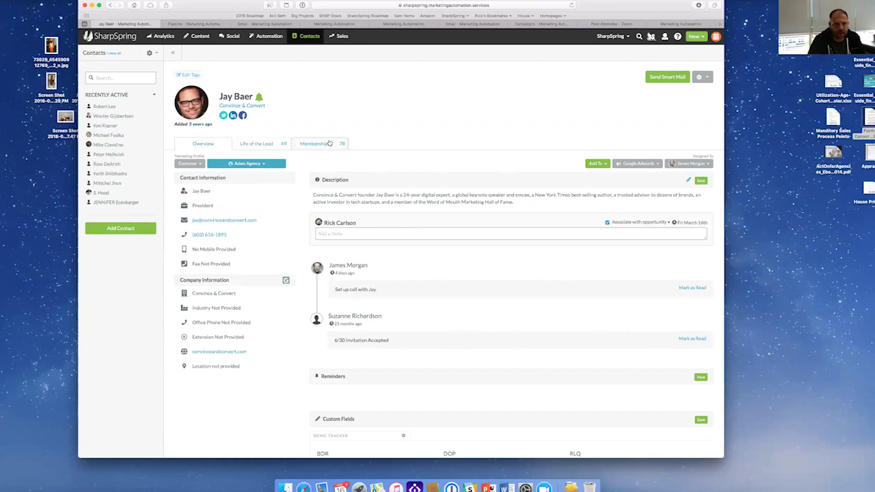
{"action": "left_click", "coordinate": [268, 145]}
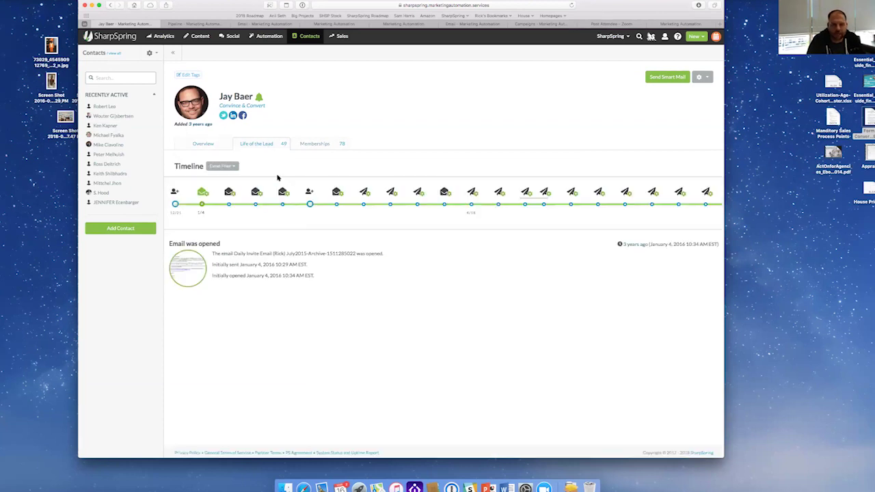
{"action": "left_click", "coordinate": [309, 203]}
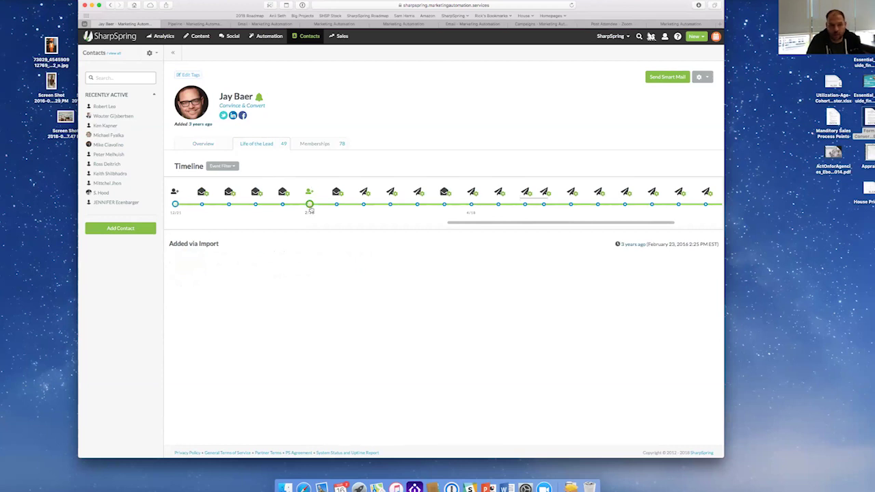
{"action": "left_click", "coordinate": [444, 204]}
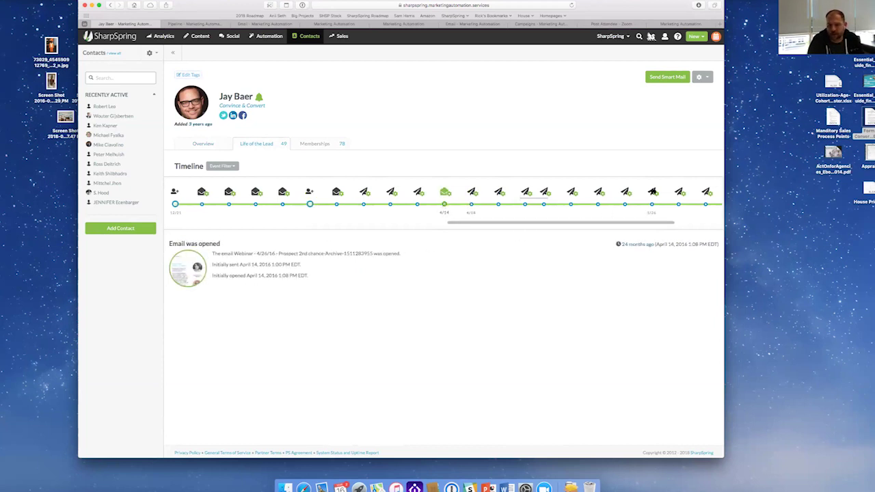
{"action": "left_click", "coordinate": [652, 204]}
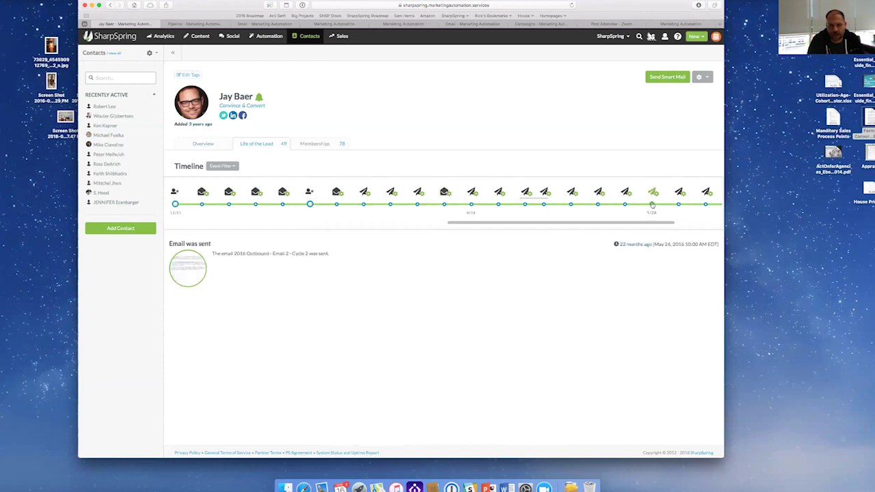
Review the contact's email history under Memberships and check the linked Facebook profile before returning to the record.
{"action": "left_click", "coordinate": [314, 144]}
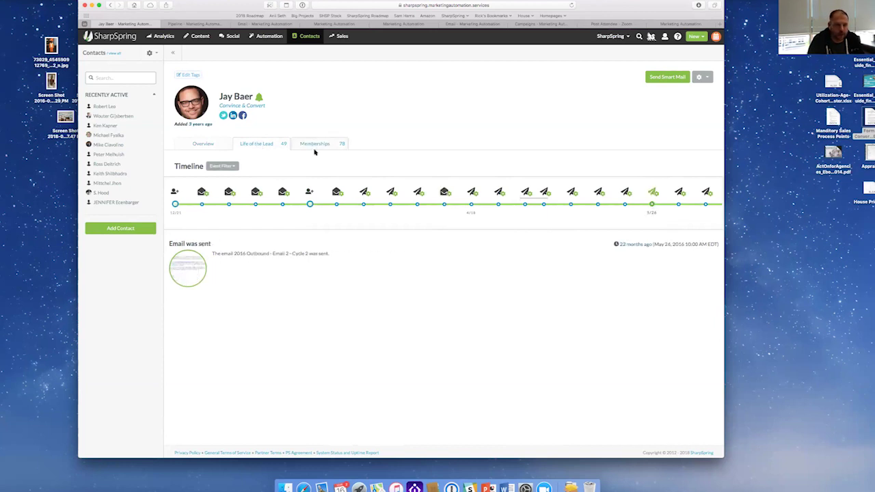
{"action": "scroll", "coordinate": [326, 238], "scroll_direction": "down", "scroll_amount": 5}
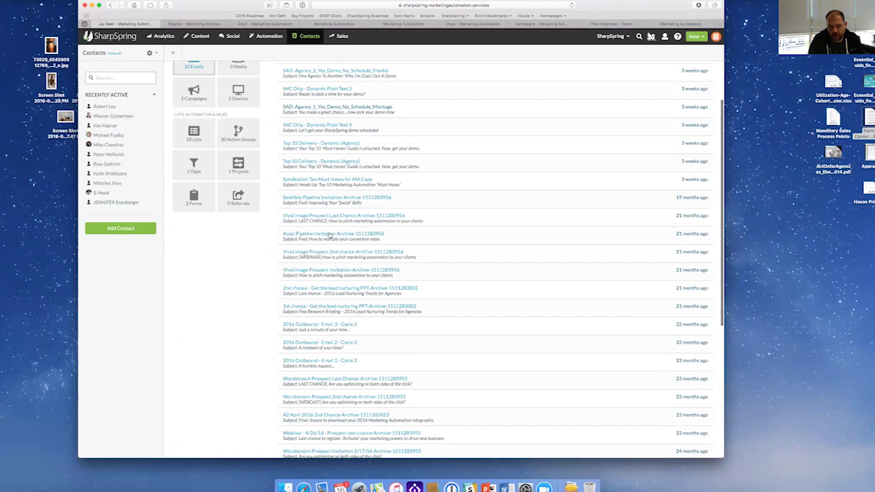
{"action": "scroll", "coordinate": [330, 238], "scroll_direction": "up", "scroll_amount": 5}
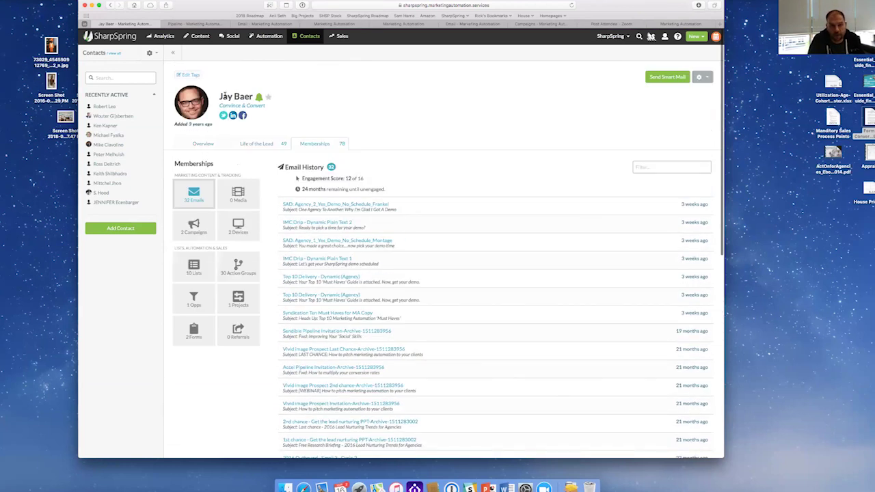
{"action": "left_click", "coordinate": [243, 115]}
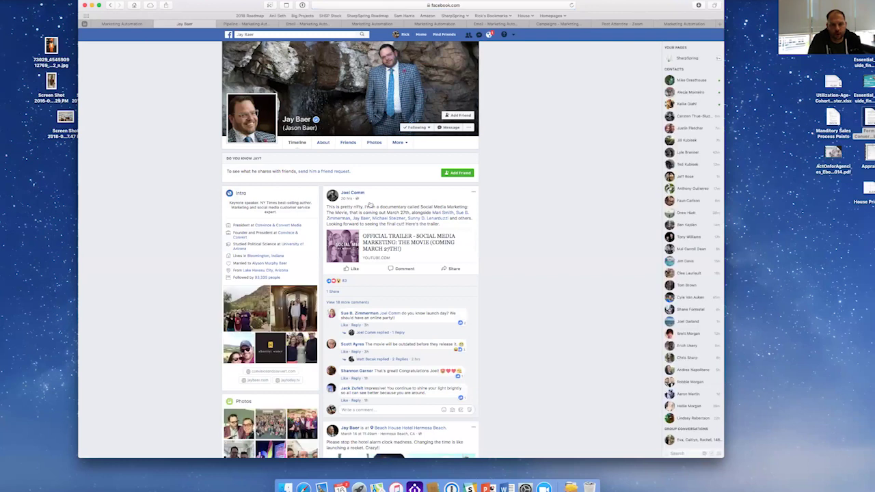
{"action": "left_click", "coordinate": [126, 25]}
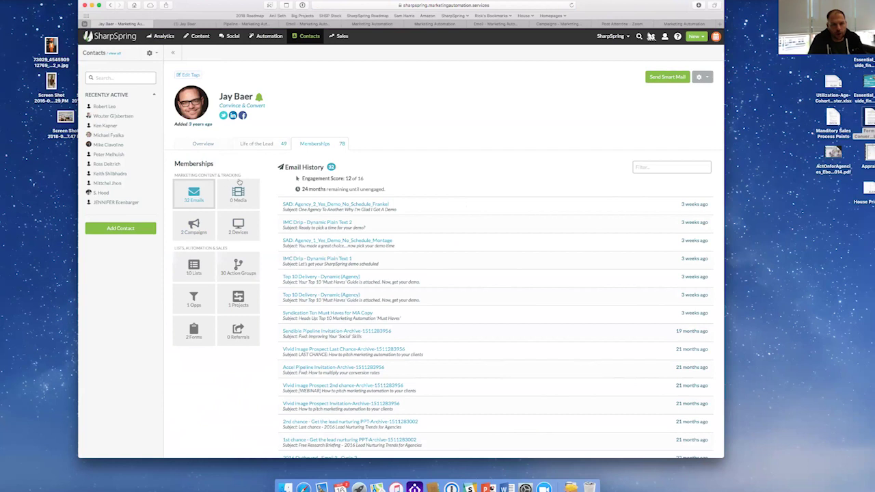
Look through the contact's tracked devices, emails, action groups and opportunities in Memberships.
{"action": "left_click", "coordinate": [238, 232]}
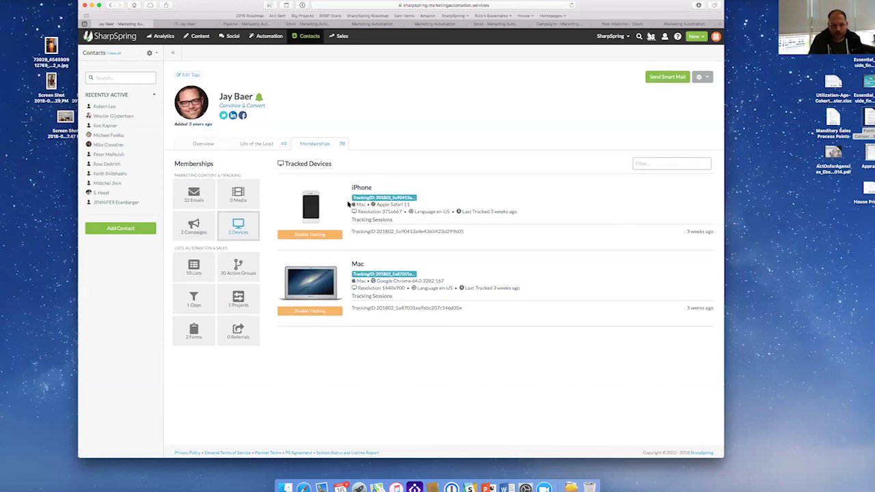
{"action": "left_click", "coordinate": [191, 196]}
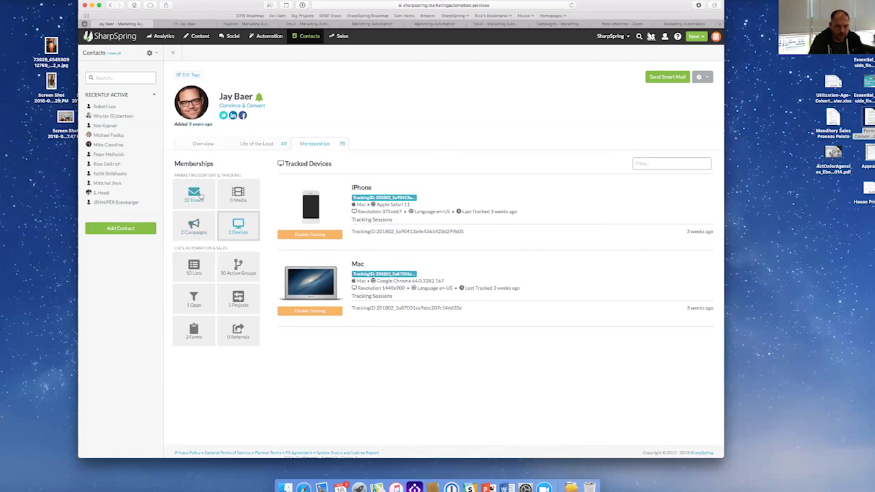
{"action": "left_click", "coordinate": [236, 271]}
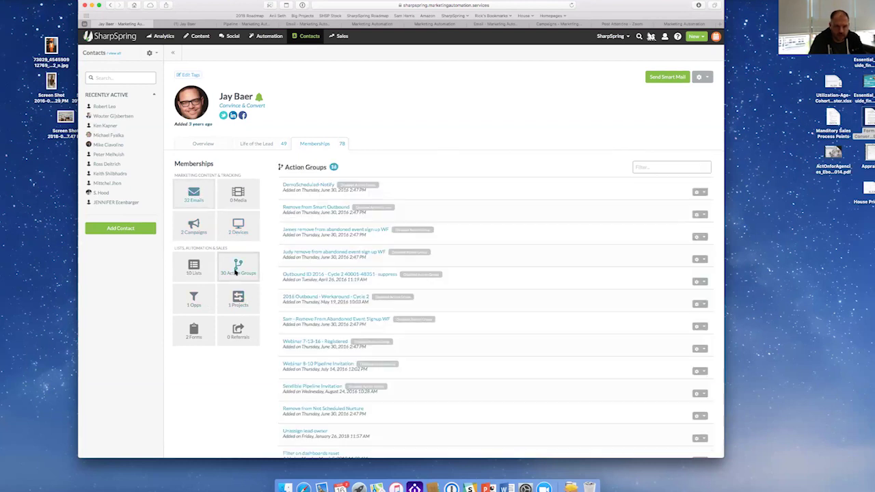
{"action": "left_click", "coordinate": [188, 301]}
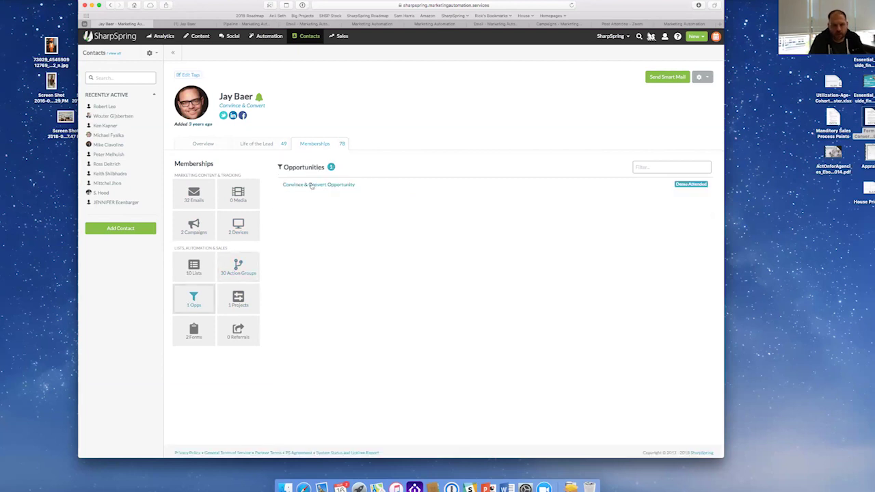
Set the Communication Stage custom field to Demo - Agency in the contact's overview.
{"action": "left_click", "coordinate": [214, 146]}
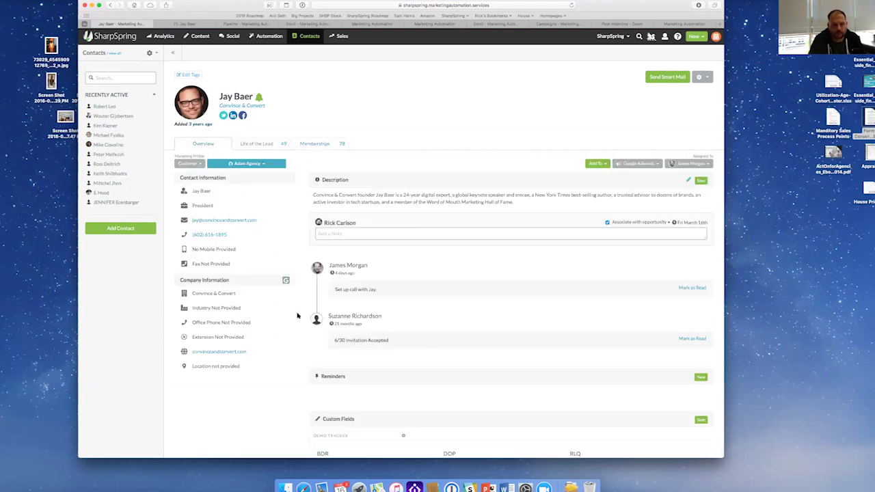
{"action": "scroll", "coordinate": [330, 355], "scroll_direction": "down", "scroll_amount": 5}
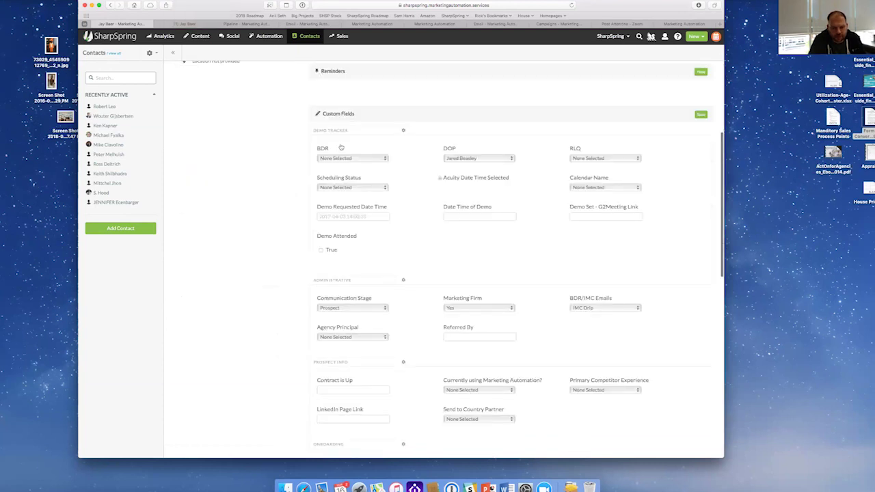
{"action": "scroll", "coordinate": [316, 302], "scroll_direction": "down", "scroll_amount": 1}
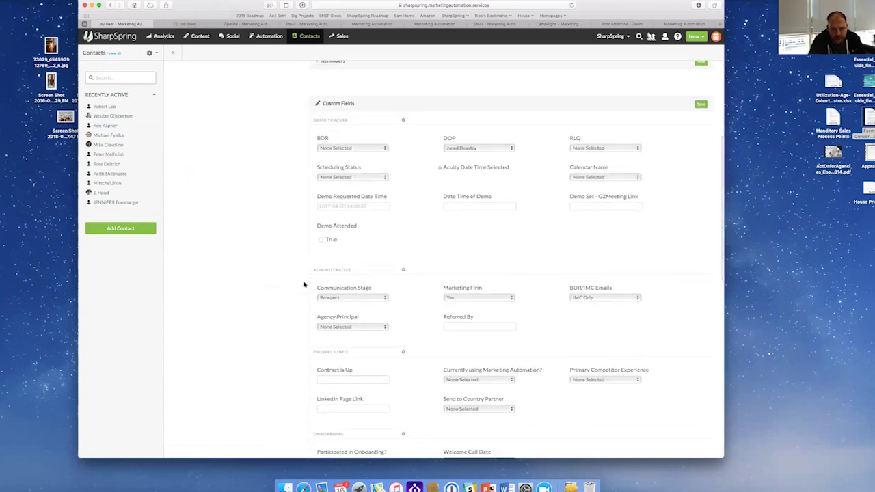
{"action": "left_click", "coordinate": [347, 296]}
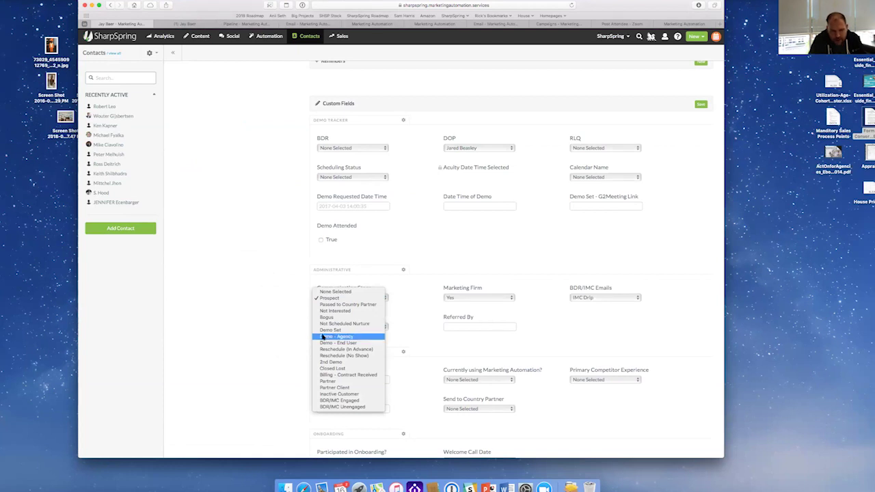
{"action": "left_click", "coordinate": [324, 336]}
Save the contact's description and custom fields.
{"action": "scroll", "coordinate": [285, 307], "scroll_direction": "down", "scroll_amount": 10}
{"action": "scroll", "coordinate": [286, 306], "scroll_direction": "down", "scroll_amount": 5}
{"action": "scroll", "coordinate": [287, 305], "scroll_direction": "up", "scroll_amount": 20}
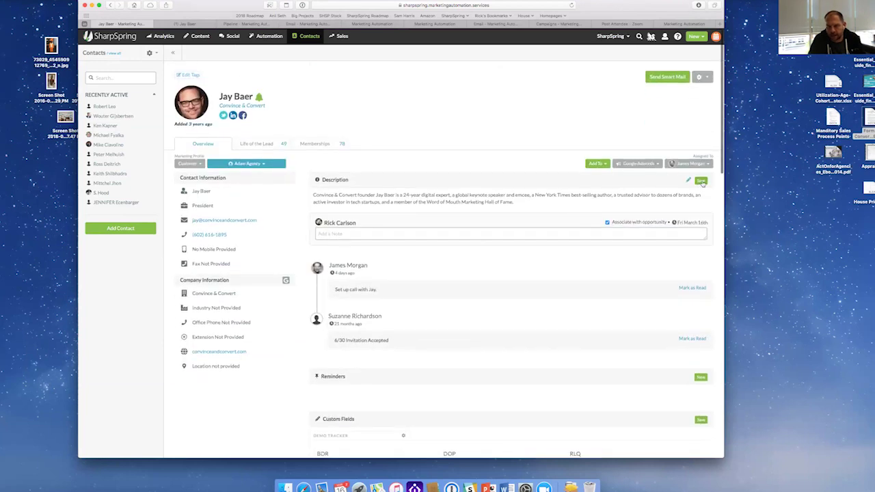
{"action": "left_click", "coordinate": [700, 182]}
{"action": "scroll", "coordinate": [636, 260], "scroll_direction": "down", "scroll_amount": 1}
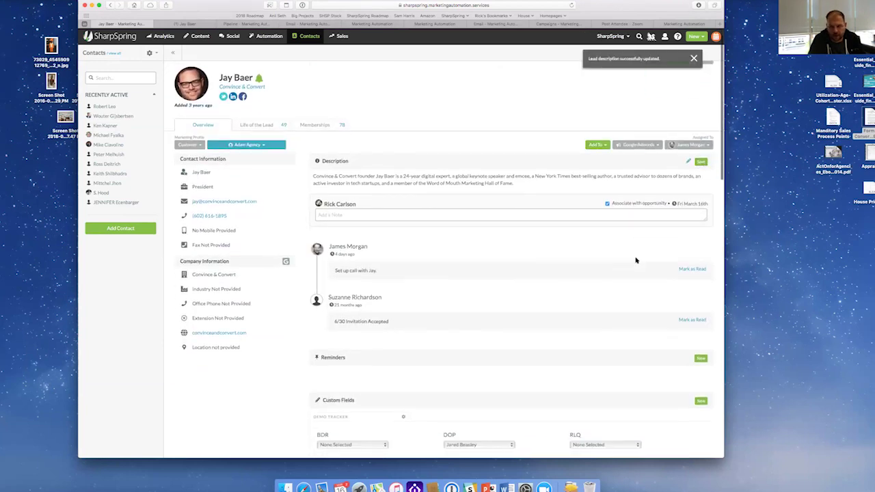
{"action": "scroll", "coordinate": [636, 263], "scroll_direction": "down", "scroll_amount": 5}
{"action": "left_click", "coordinate": [707, 308]}
{"action": "scroll", "coordinate": [599, 304], "scroll_direction": "down", "scroll_amount": 15}
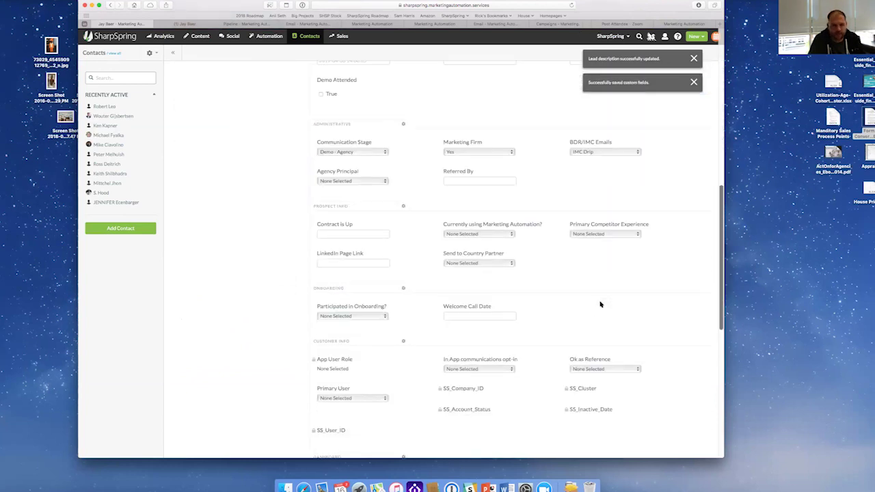
Look over the contact's custom fields and overview, and view the Life of the Lead timeline.
{"action": "scroll", "coordinate": [601, 304], "scroll_direction": "down", "scroll_amount": 5}
{"action": "scroll", "coordinate": [600, 304], "scroll_direction": "up", "scroll_amount": 18}
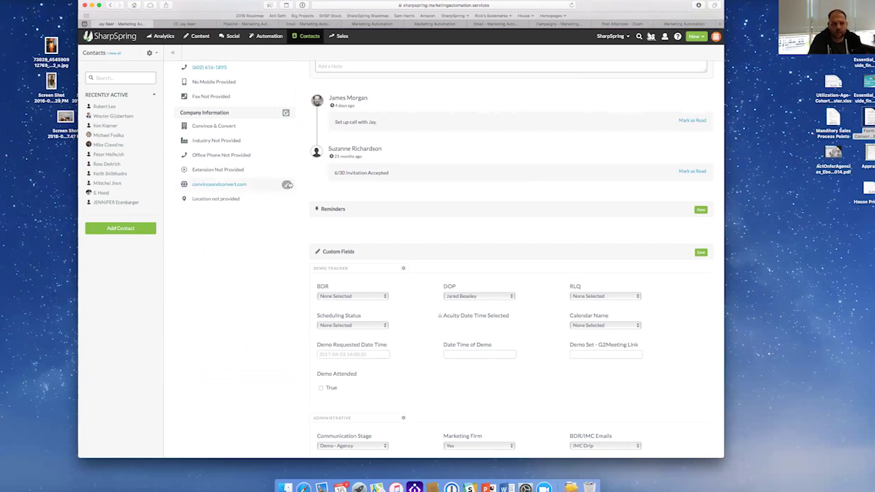
{"action": "scroll", "coordinate": [274, 178], "scroll_direction": "up", "scroll_amount": 5}
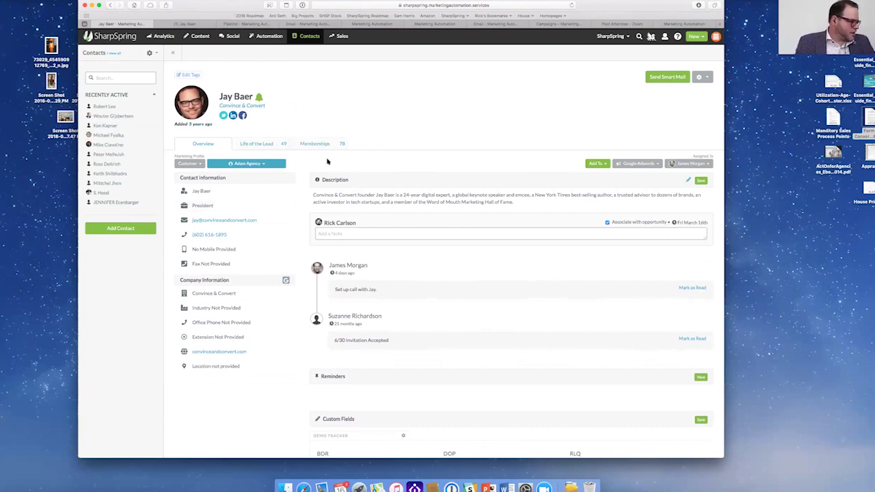
{"action": "left_click", "coordinate": [262, 147]}
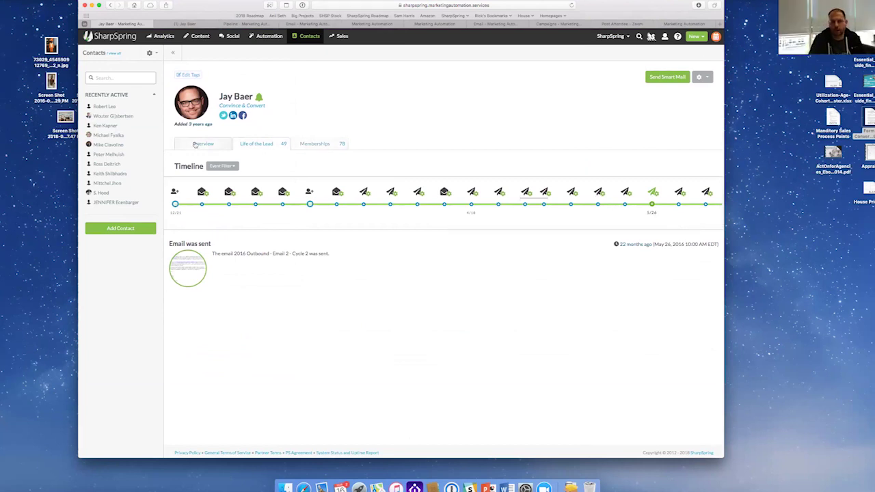
{"action": "left_click", "coordinate": [179, 25]}
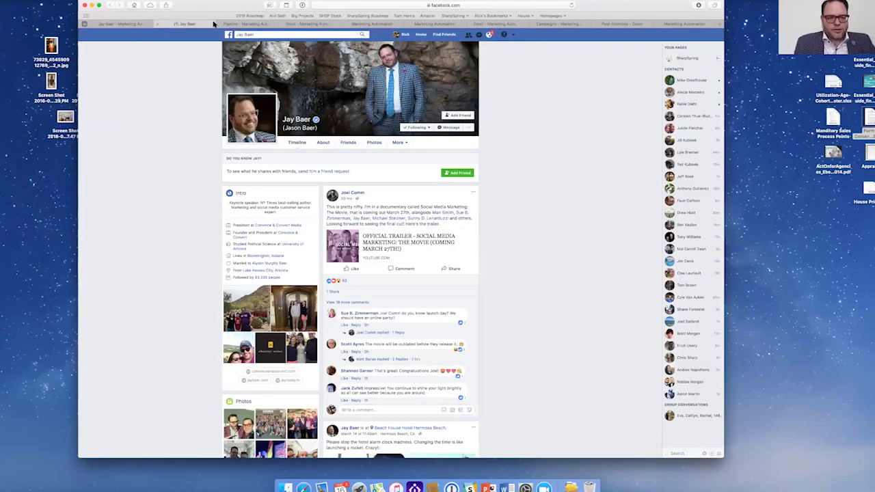
{"action": "left_click", "coordinate": [145, 25]}
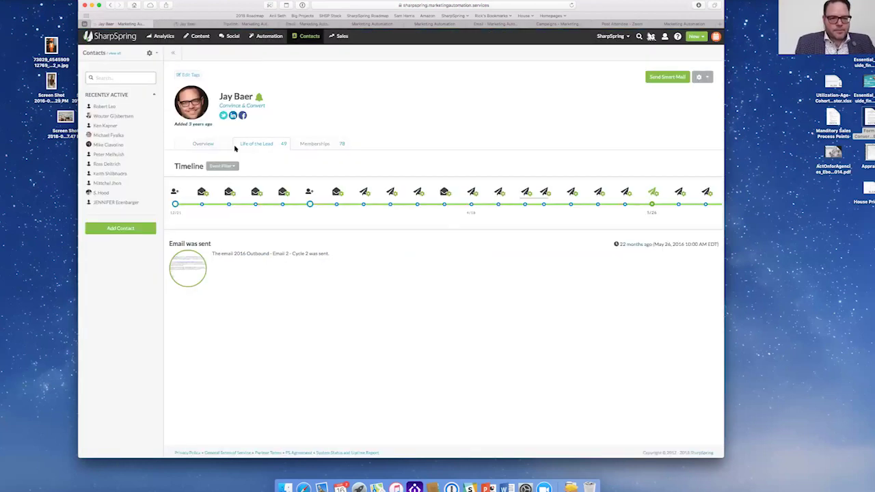
Open the sales pipeline and examine the opportunities across its stages from Longterm through Final Evaluation.
{"action": "left_click", "coordinate": [242, 25]}
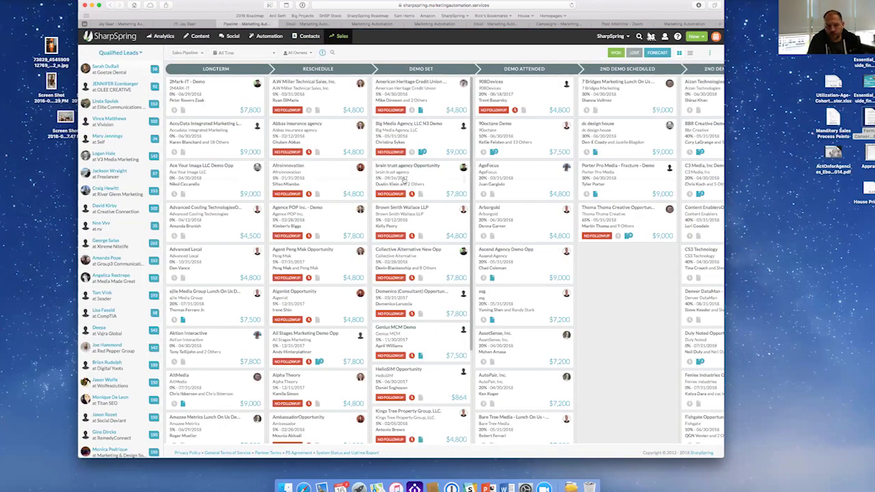
{"action": "left_click_drag", "start_coordinate": [431, 177], "coordinate": [430, 176]}
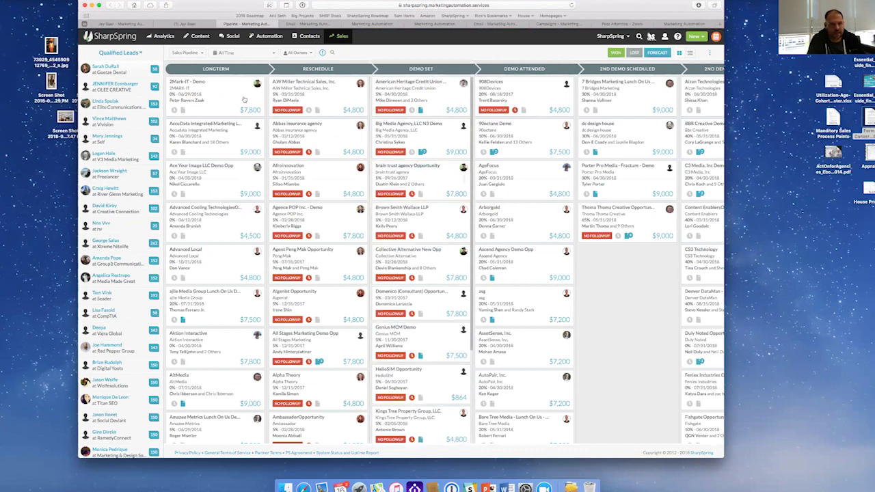
{"action": "scroll", "coordinate": [265, 88], "scroll_direction": "down", "scroll_amount": 1}
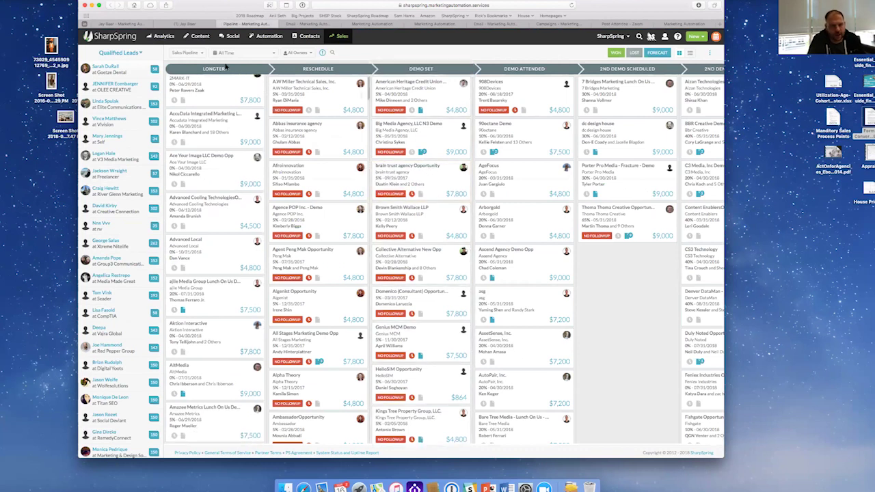
{"action": "mouse_move", "coordinate": [422, 180]}
{"action": "left_mouse_down"}
{"action": "mouse_move", "coordinate": [540, 173]}
{"action": "mouse_move", "coordinate": [504, 184]}
{"action": "mouse_move", "coordinate": [427, 181]}
{"action": "mouse_move", "coordinate": [650, 171]}
{"action": "mouse_move", "coordinate": [656, 179]}
{"action": "mouse_move", "coordinate": [422, 186]}
{"action": "left_mouse_up"}
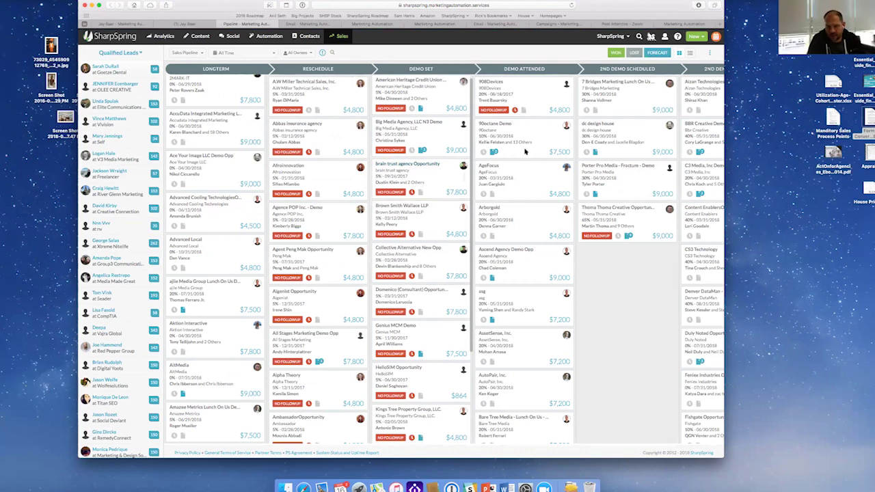
{"action": "scroll", "coordinate": [547, 185], "scroll_direction": "right", "scroll_amount": 5}
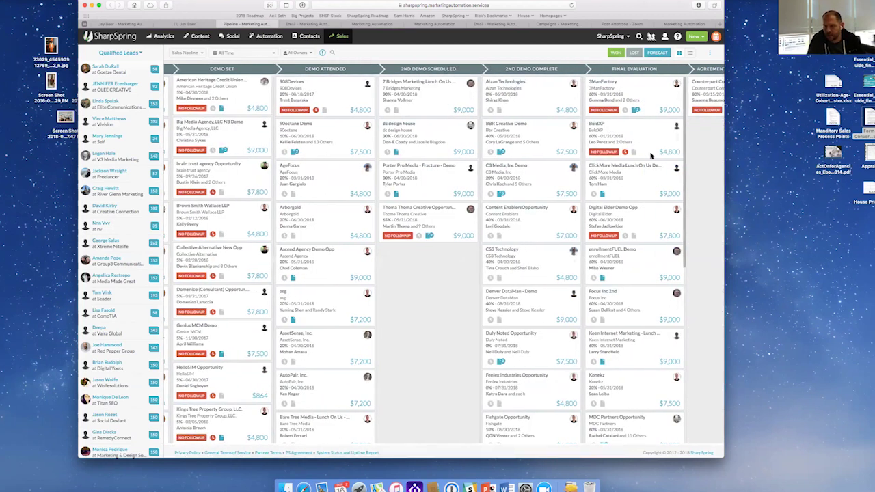
{"action": "scroll", "coordinate": [316, 82], "scroll_direction": "left", "scroll_amount": 2}
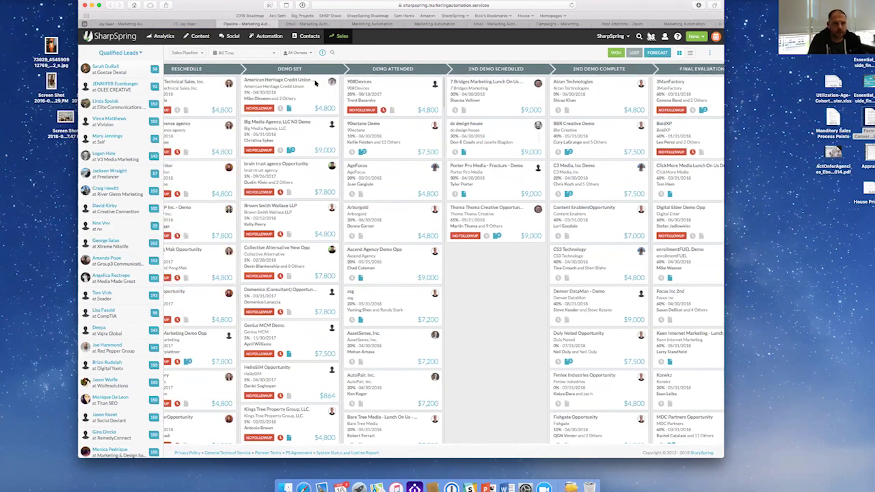
{"action": "scroll", "coordinate": [224, 121], "scroll_direction": "left", "scroll_amount": 3}
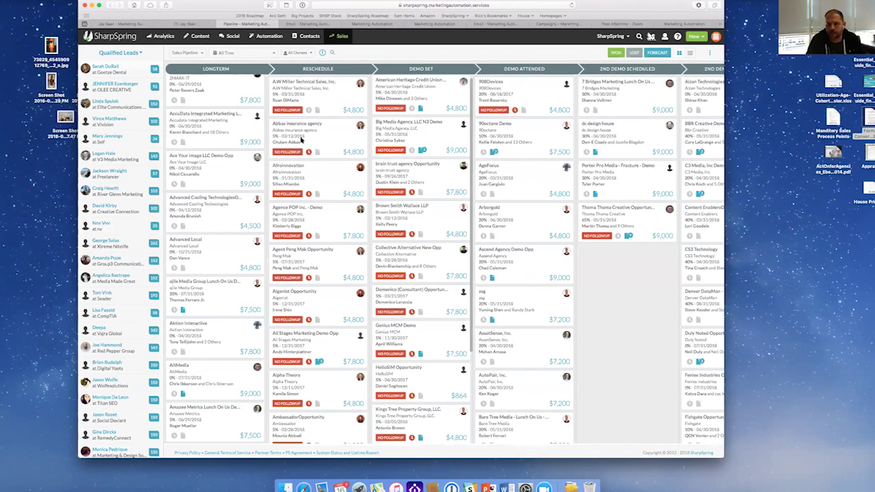
Open the V6_WhySharpSpring email in the email designer for viewing.
{"action": "left_click", "coordinate": [301, 24]}
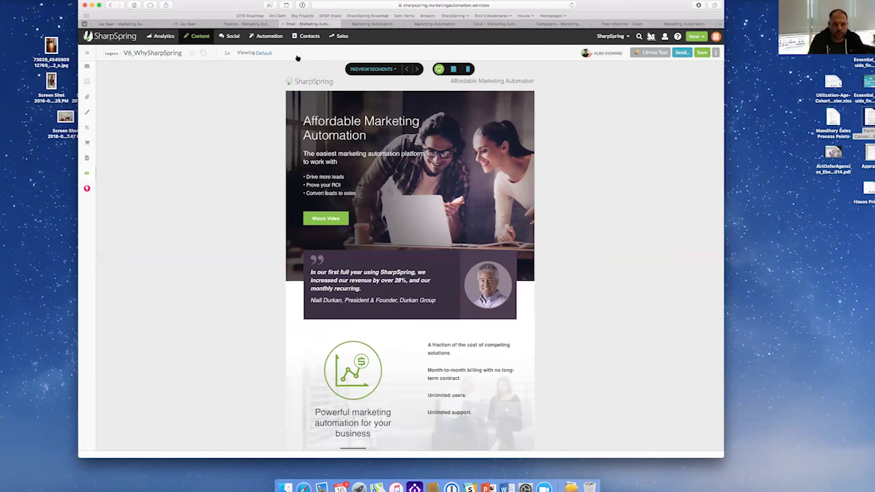
{"action": "mouse_move", "coordinate": [296, 59]}
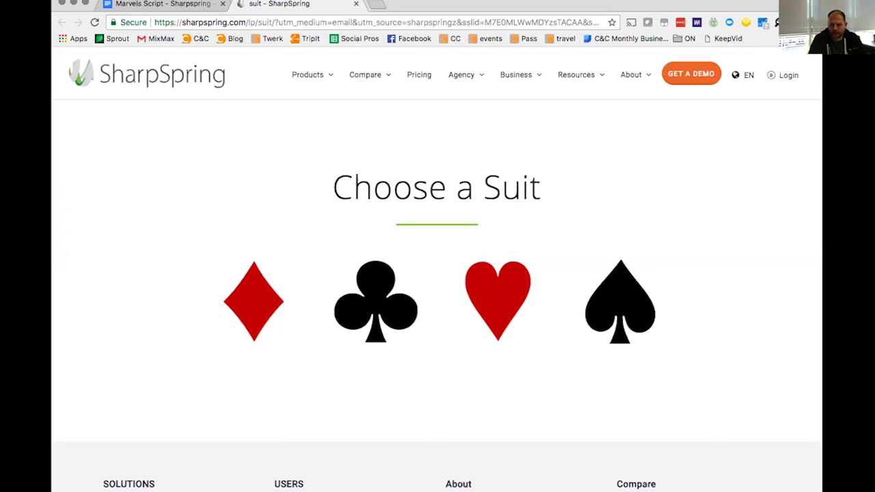
Choose the hearts suit and the rank K on the SharpSpring landing pages.
{"action": "left_click", "coordinate": [491, 295]}
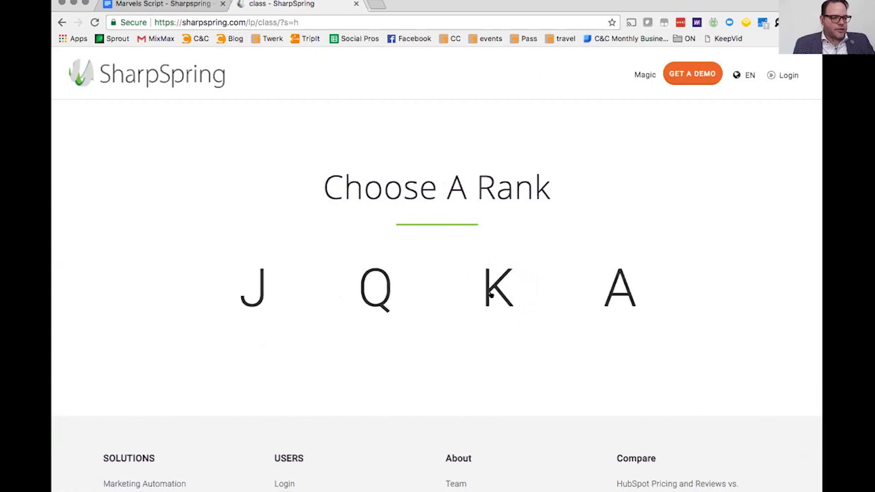
{"action": "left_click", "coordinate": [490, 294]}
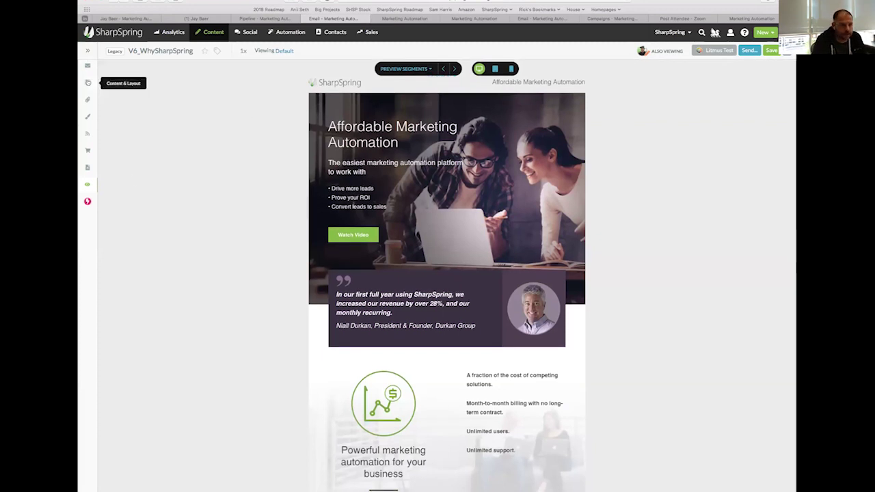
Show the drag-and-drop content areas and column layouts available for the V6_WhySharpSpring email.
{"action": "left_click", "coordinate": [87, 83]}
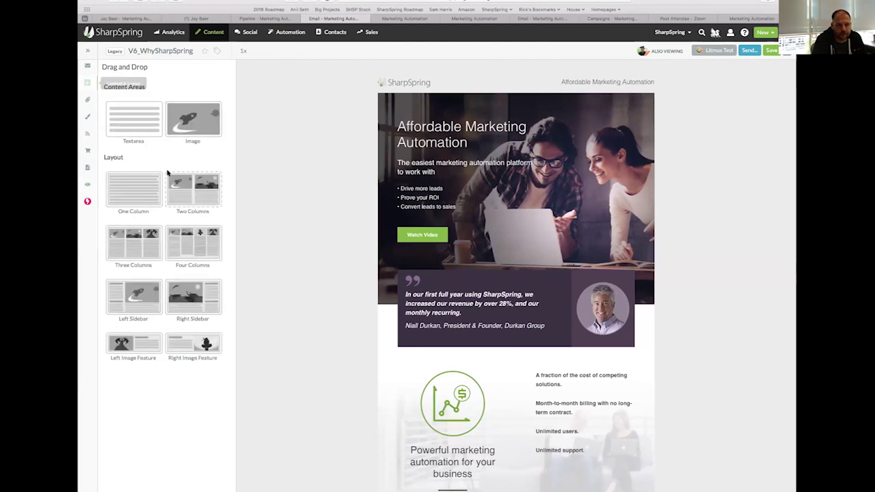
{"action": "left_click_drag", "start_coordinate": [193, 189], "coordinate": [175, 179]}
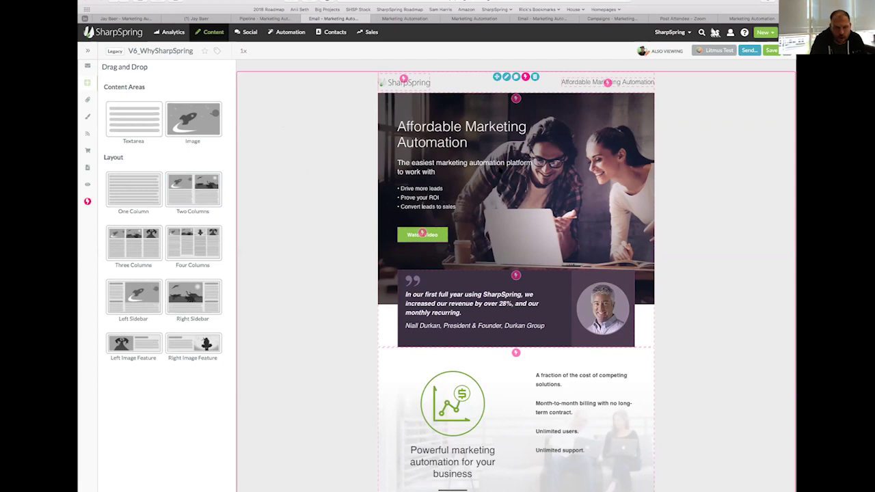
Preview the 2017 Marketing Automation Platform Comparison landing page in tablet and mobile views, and return to the desktop view.
{"action": "left_click", "coordinate": [391, 19]}
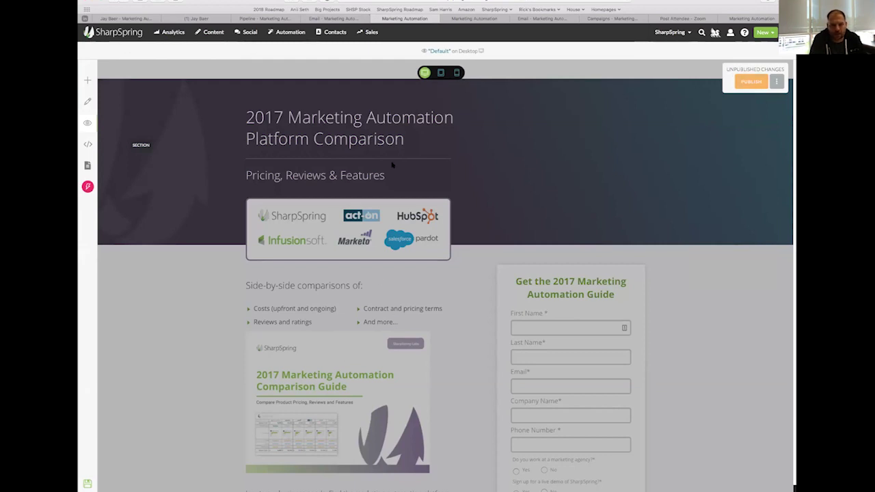
{"action": "left_click", "coordinate": [440, 73]}
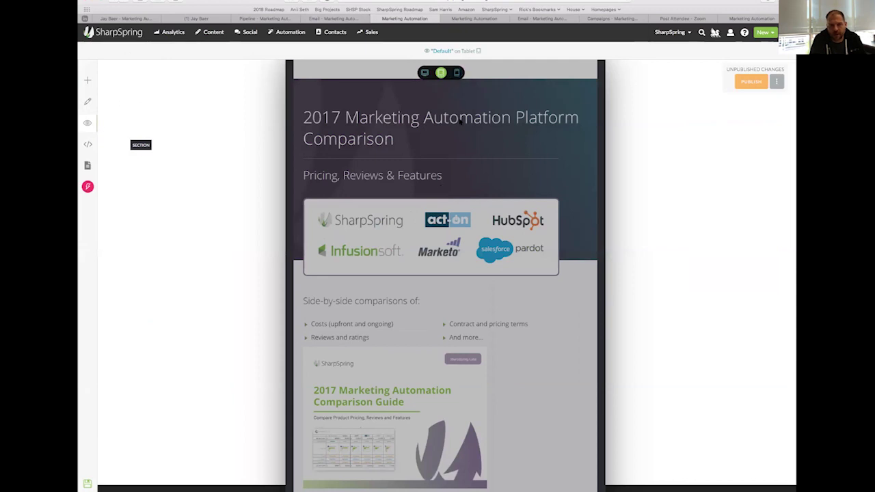
{"action": "left_click", "coordinate": [457, 73]}
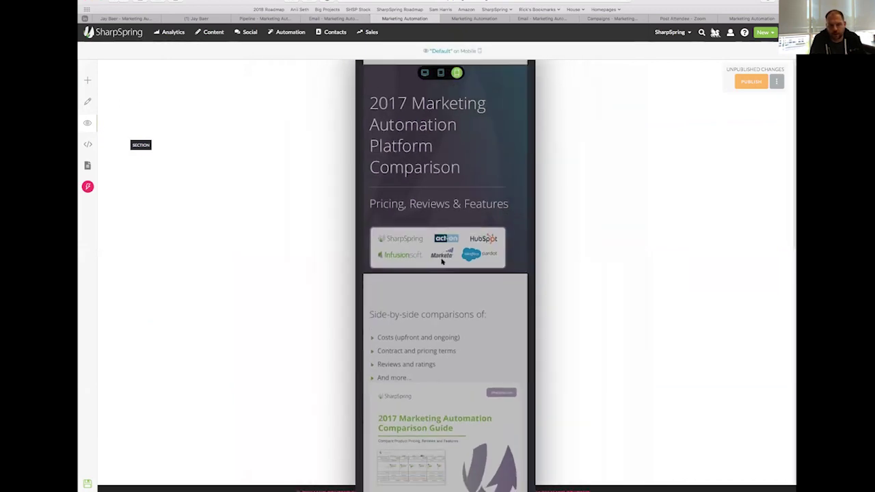
{"action": "scroll", "coordinate": [441, 261], "scroll_direction": "down", "scroll_amount": 6}
{"action": "scroll", "coordinate": [436, 244], "scroll_direction": "up", "scroll_amount": 7}
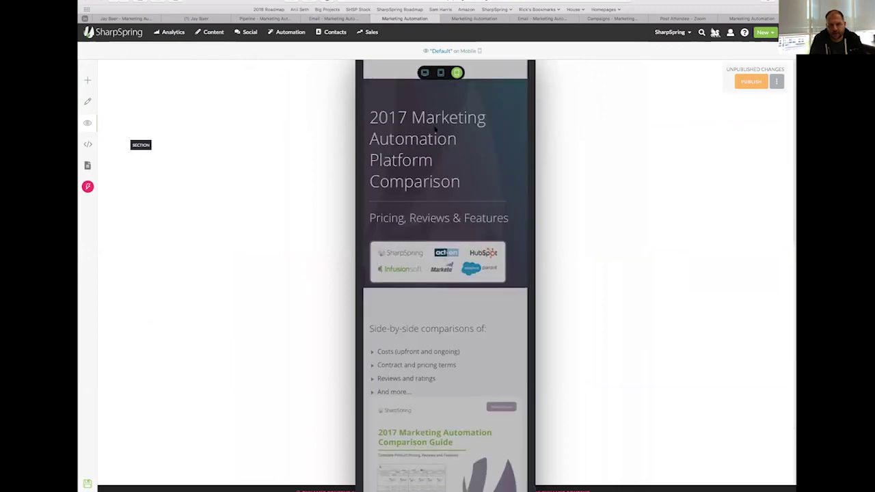
{"action": "scroll", "coordinate": [435, 322], "scroll_direction": "down", "scroll_amount": 5}
{"action": "scroll", "coordinate": [437, 294], "scroll_direction": "down", "scroll_amount": 3}
{"action": "scroll", "coordinate": [437, 293], "scroll_direction": "up", "scroll_amount": 10}
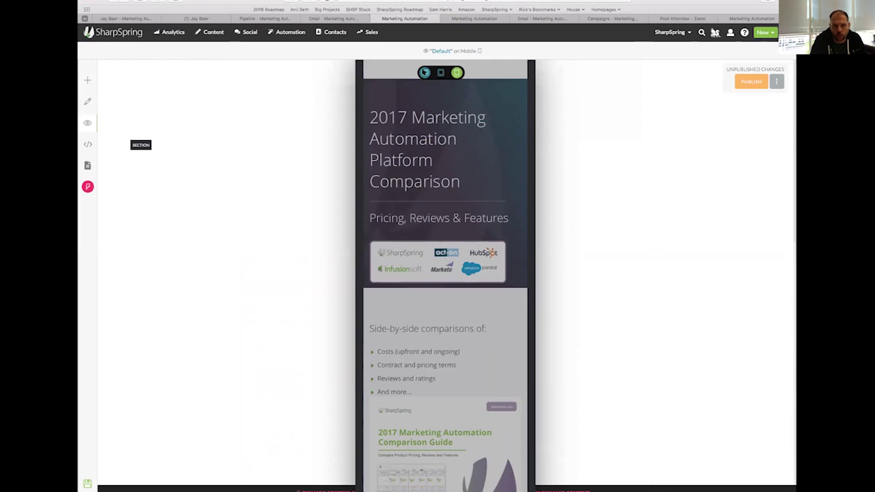
{"action": "left_click", "coordinate": [424, 72]}
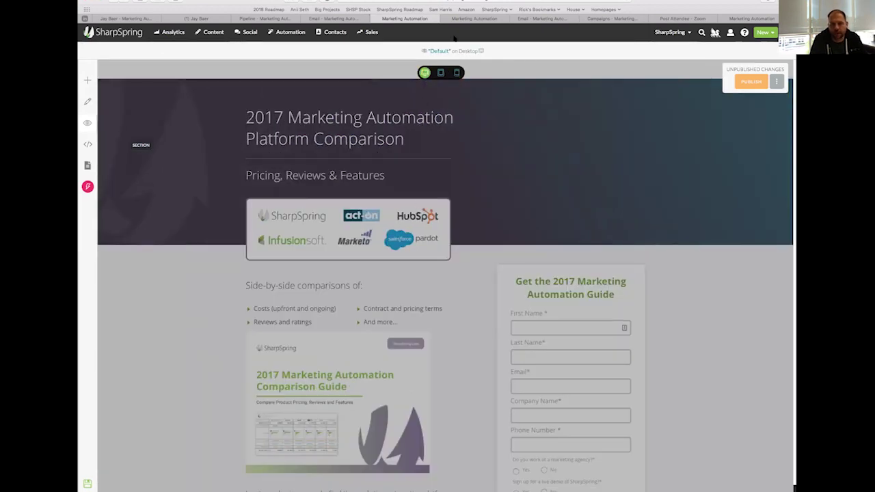
Open the visual workflow, close its CRM email preview and survey its layout up to the start and open triggers.
{"action": "left_click", "coordinate": [464, 21]}
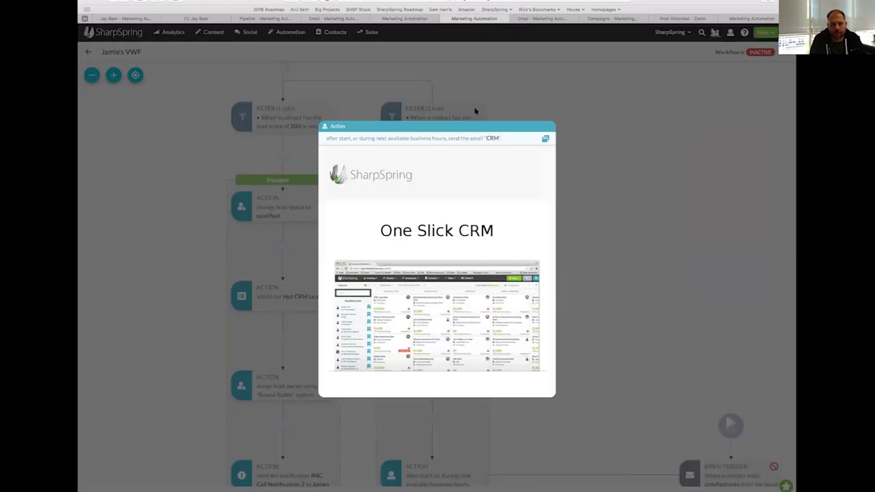
{"action": "left_click", "coordinate": [575, 165]}
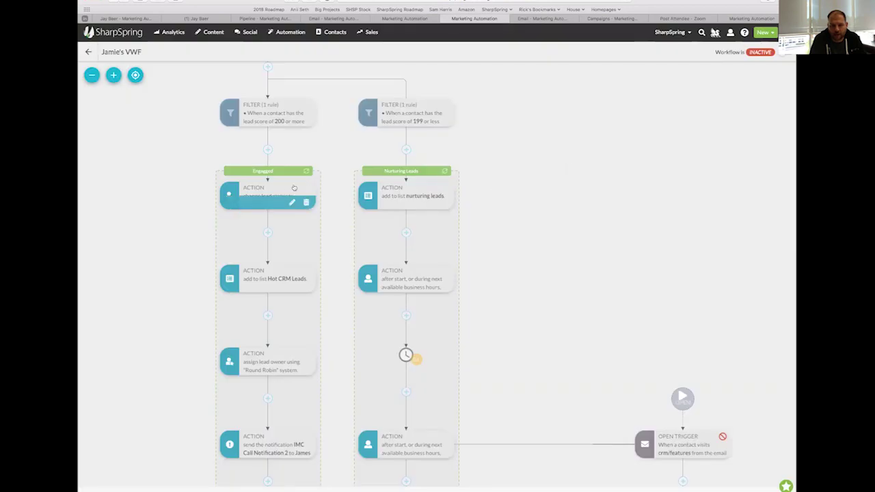
{"action": "scroll", "coordinate": [288, 189], "scroll_direction": "down", "scroll_amount": 5}
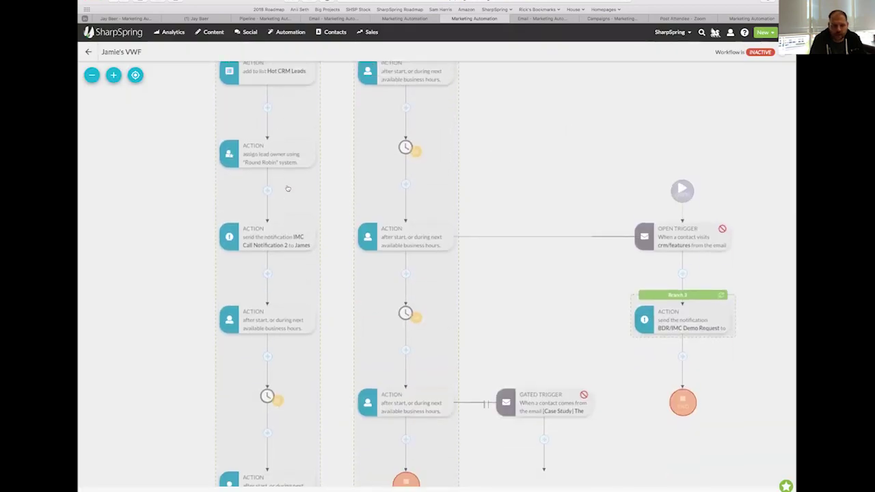
{"action": "scroll", "coordinate": [287, 189], "scroll_direction": "up", "scroll_amount": 10}
{"action": "scroll", "coordinate": [200, 230], "scroll_direction": "down", "scroll_amount": 5}
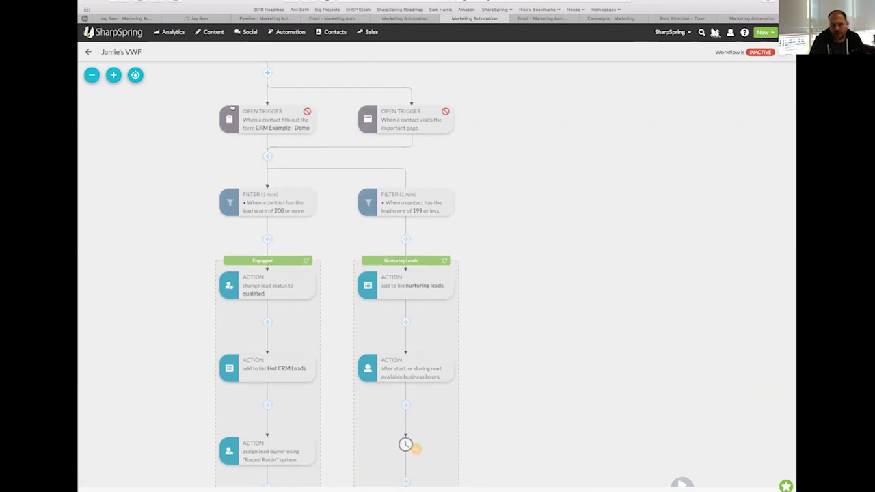
{"action": "scroll", "coordinate": [260, 76], "scroll_direction": "up", "scroll_amount": 2}
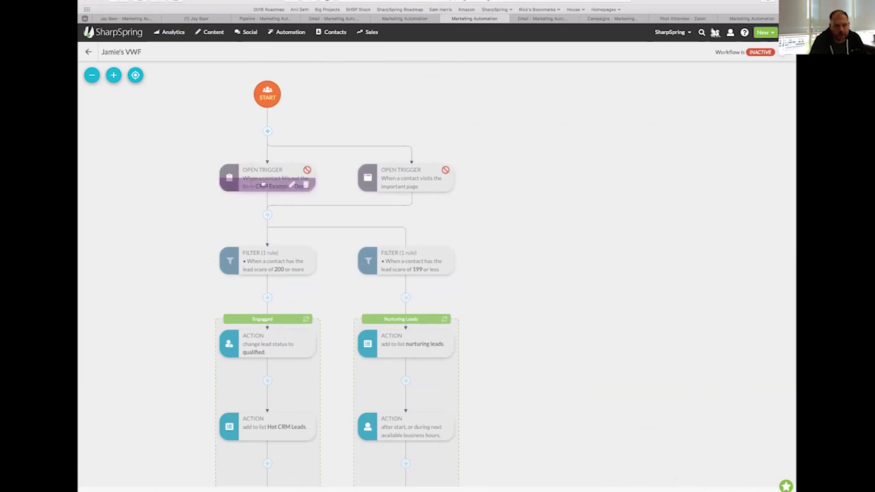
Examine the workflow's lead score filters and follow the actions, timers and triggers down the Engaged and Nurturing Leads branches.
{"action": "scroll", "coordinate": [188, 209], "scroll_direction": "down", "scroll_amount": 1}
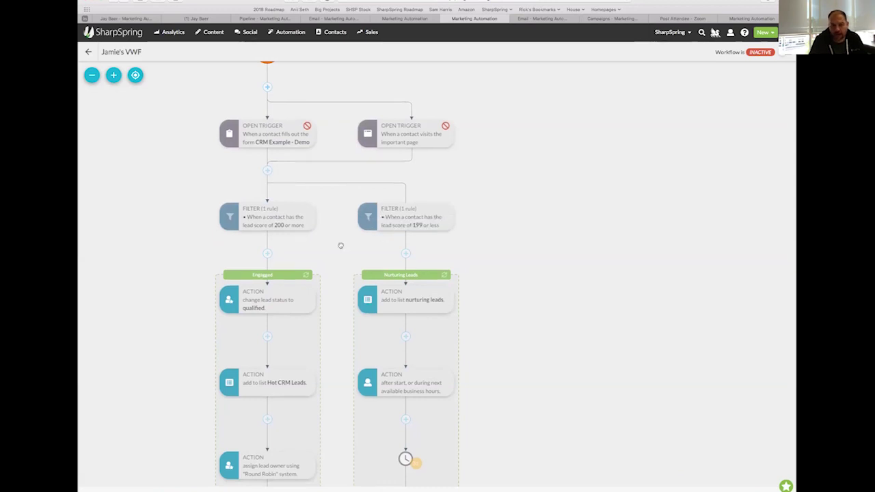
{"action": "scroll", "coordinate": [341, 245], "scroll_direction": "down", "scroll_amount": 1}
{"action": "scroll", "coordinate": [341, 245], "scroll_direction": "down", "scroll_amount": 1}
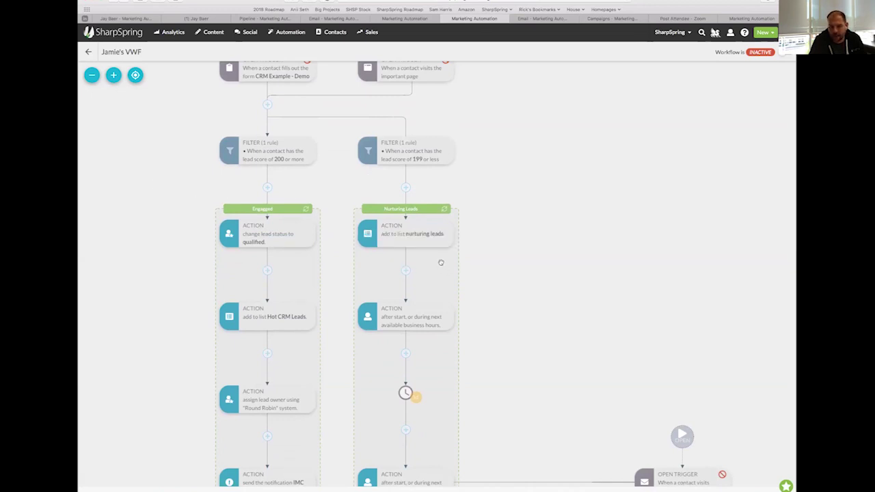
{"action": "scroll", "coordinate": [454, 269], "scroll_direction": "down", "scroll_amount": 1}
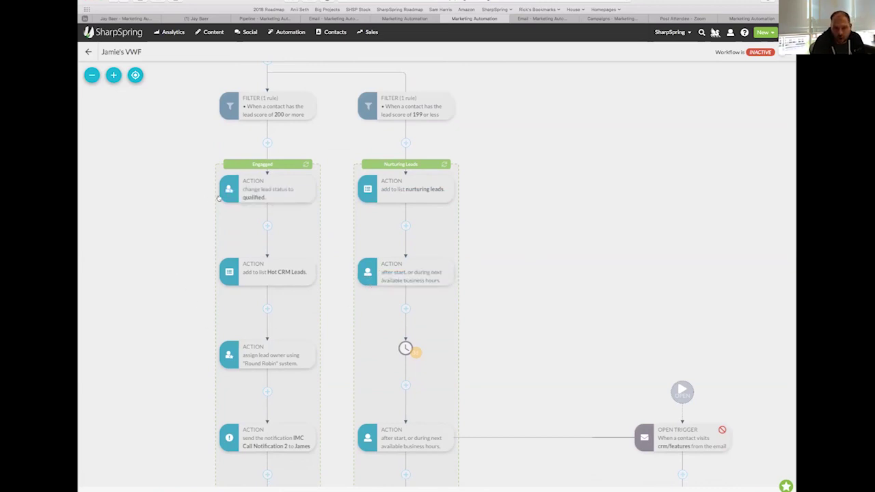
{"action": "scroll", "coordinate": [160, 246], "scroll_direction": "down", "scroll_amount": 1}
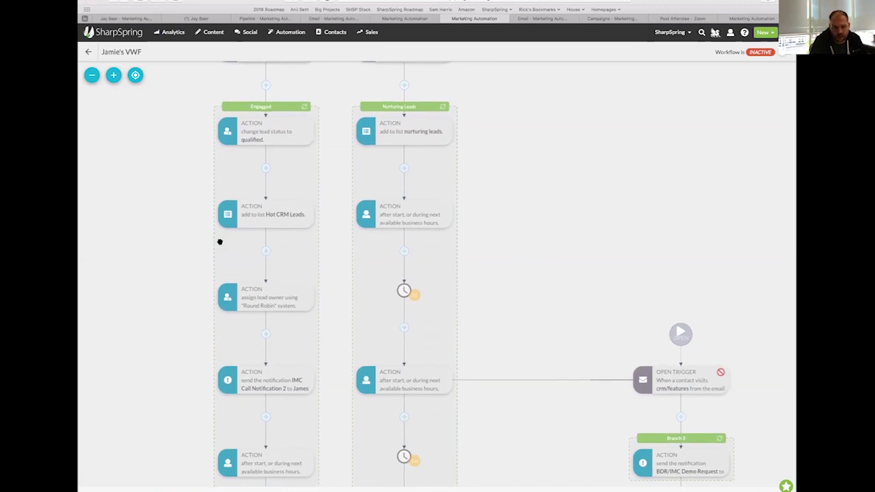
{"action": "scroll", "coordinate": [193, 266], "scroll_direction": "down", "scroll_amount": 1}
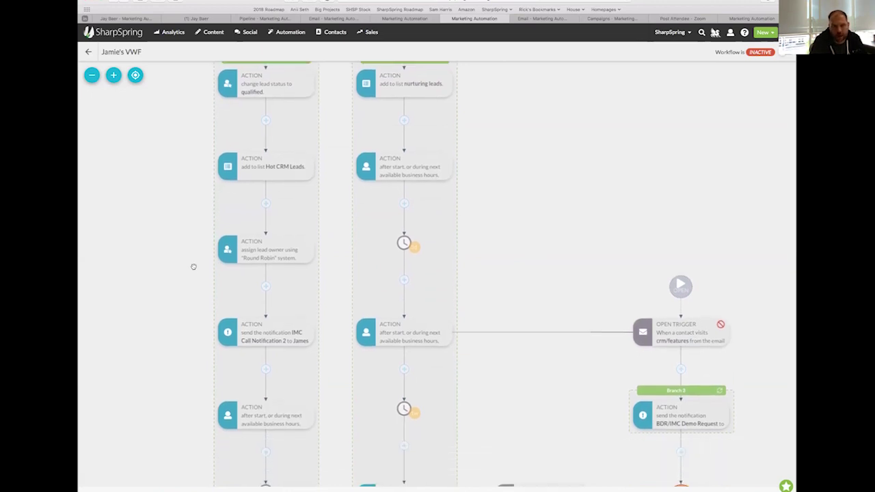
{"action": "scroll", "coordinate": [168, 272], "scroll_direction": "down", "scroll_amount": 2}
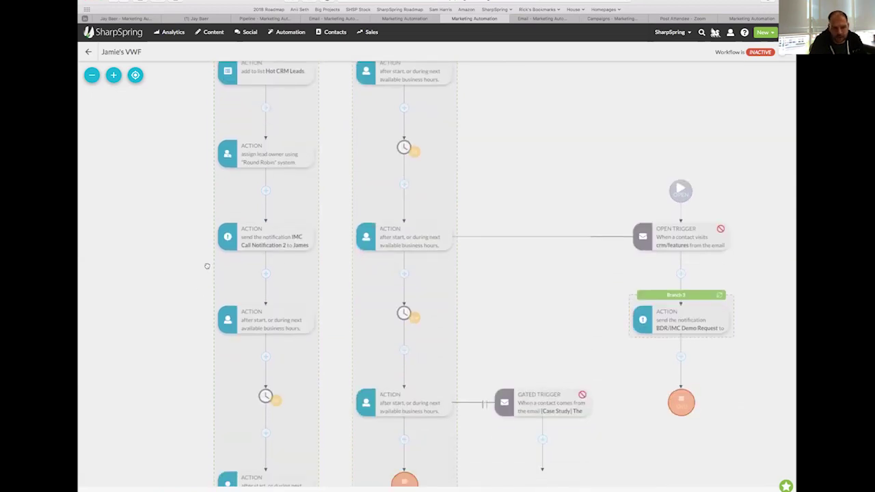
{"action": "scroll", "coordinate": [186, 292], "scroll_direction": "down", "scroll_amount": 1}
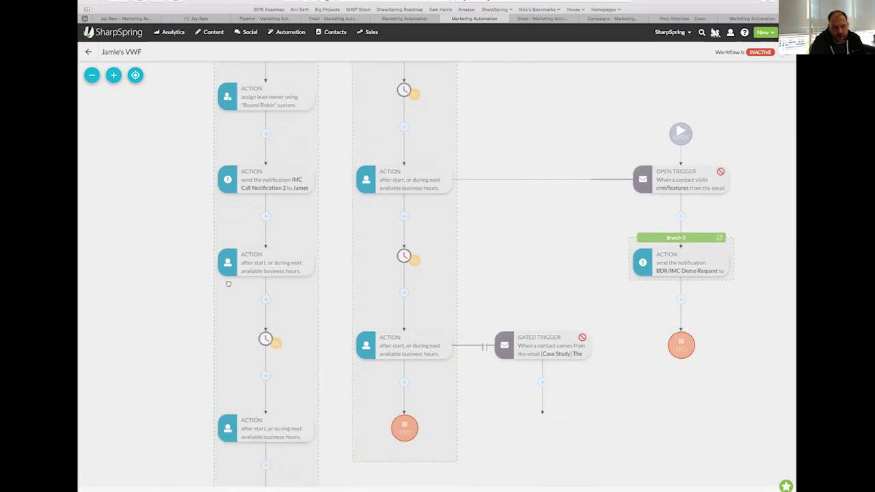